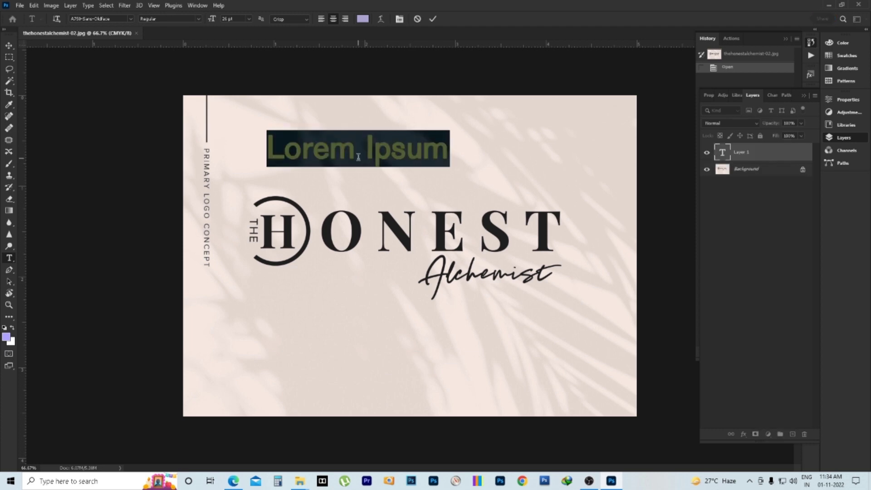
Step: Enter "HOnest" in the new text layer above the logo and format it in all caps
type("HOnest")
key("ctrl+a")
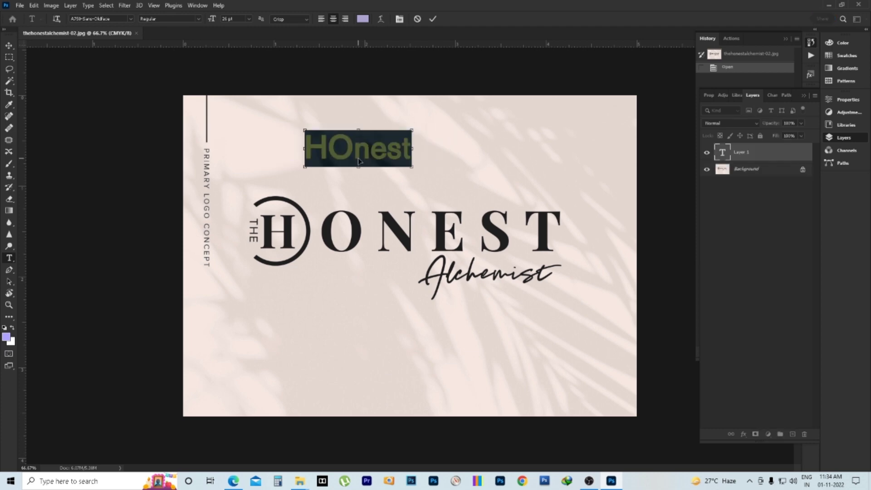
key("ctrl+shift+k")
key("ctrl+Return")
key("v")
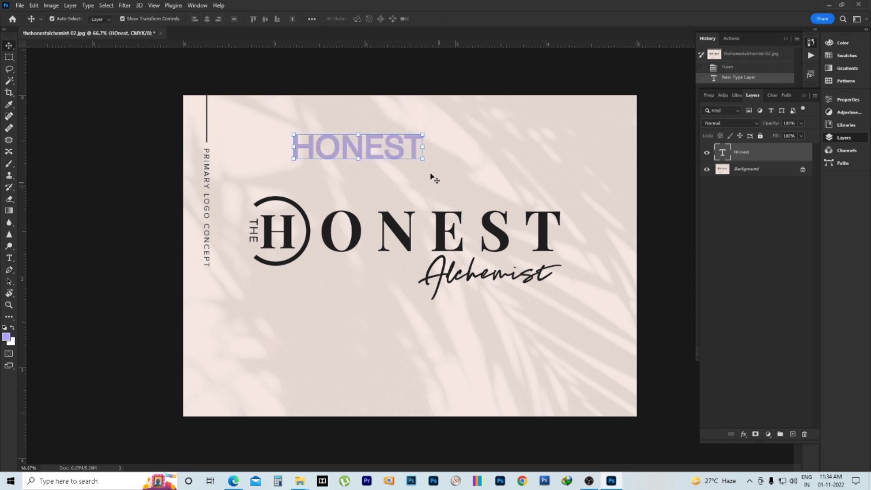
Step: Enlarge the HONEST text and move it directly above the logo's HONEST lettering
left_click_drag(425, 134, 521, 107)
left_click_drag(479, 125, 501, 156)
key("Return")
Step: Try a series of installed fonts on the HONEST text to compare them with the logo, and restore the original font
key("t")
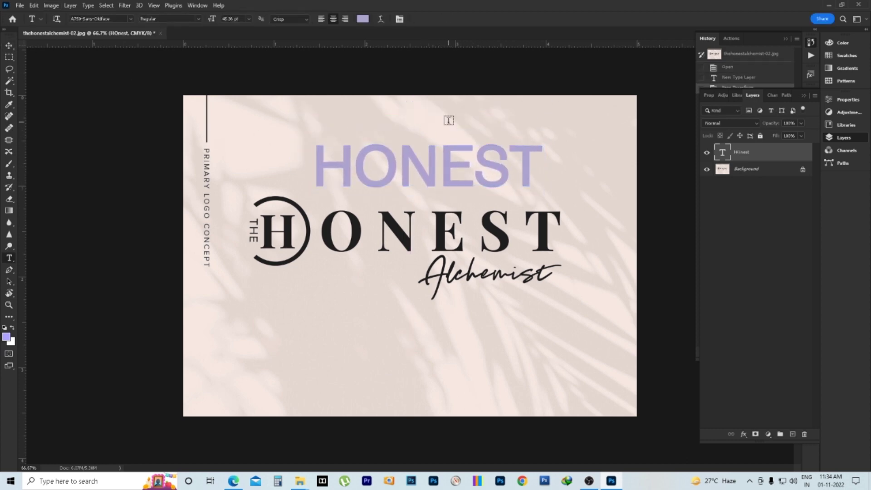
left_click(445, 155)
key("ctrl+a")
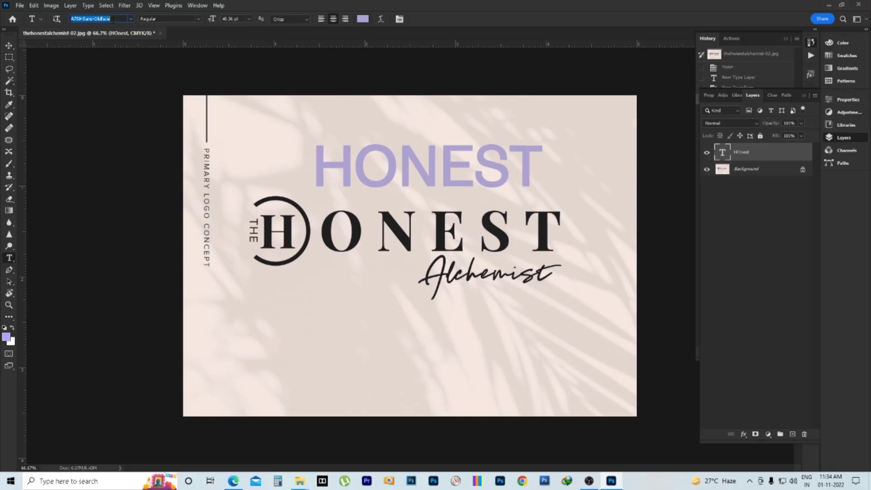
key("Down")
key("Down")
key("Down")
key("Down")
key("Down")
key("Down")
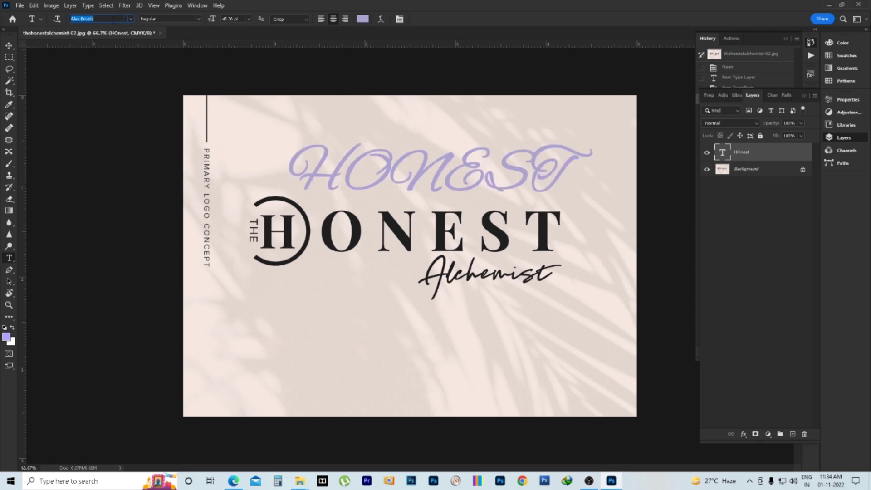
key("Down")
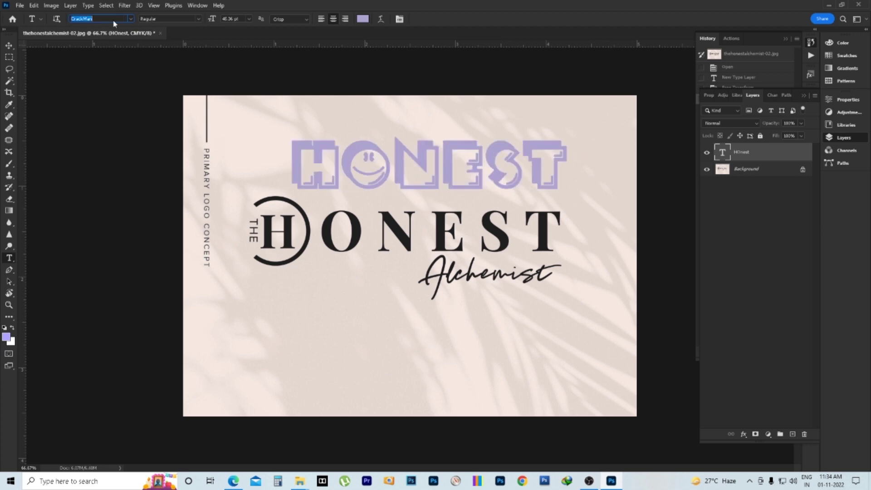
key("Down")
key("Down")
key("Down")
key("Down")
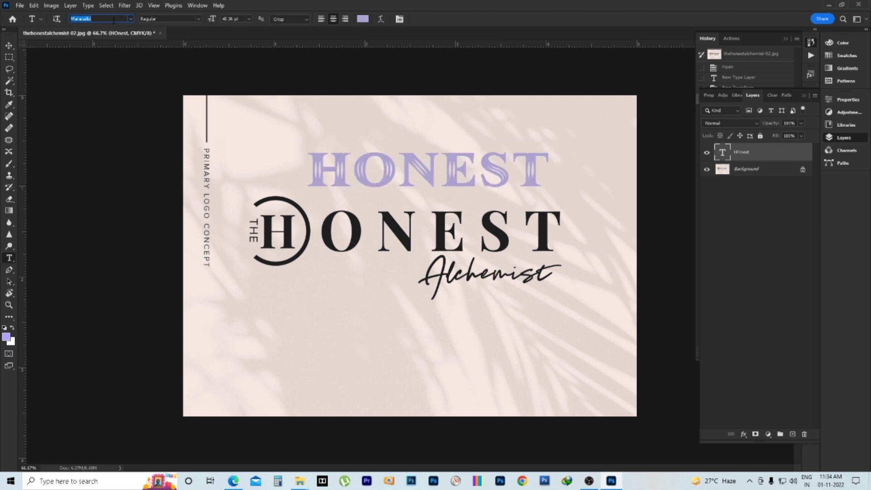
key("Down")
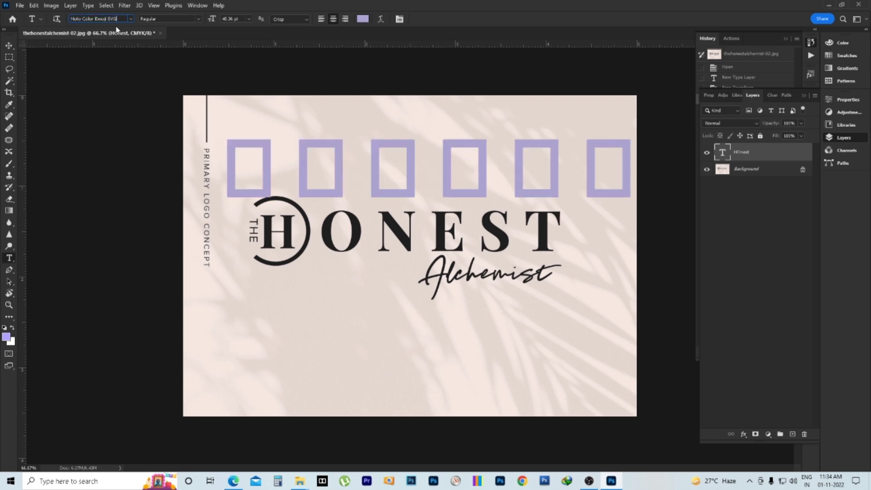
key("Down")
key("Down")
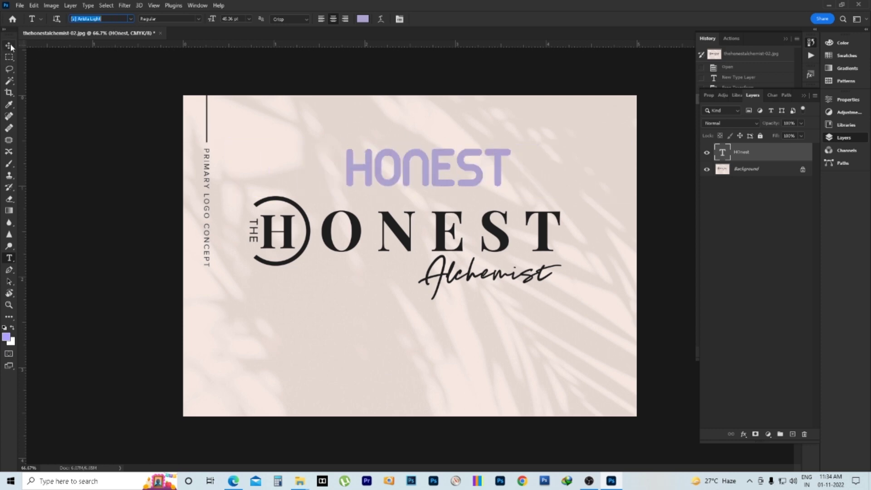
left_click(9, 45)
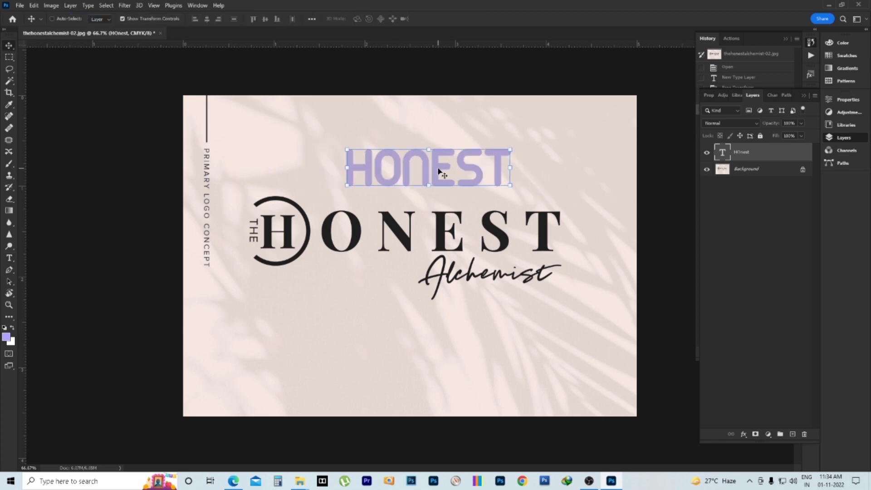
key("Down")
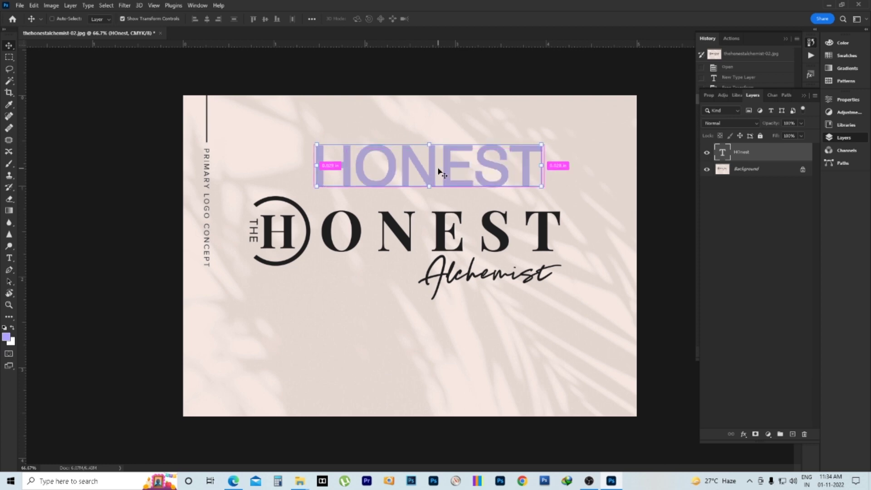
Step: Try more fonts on the HONEST text, apply 2Peas 4th of July, and raise the text slightly above the logo
double_click(439, 171)
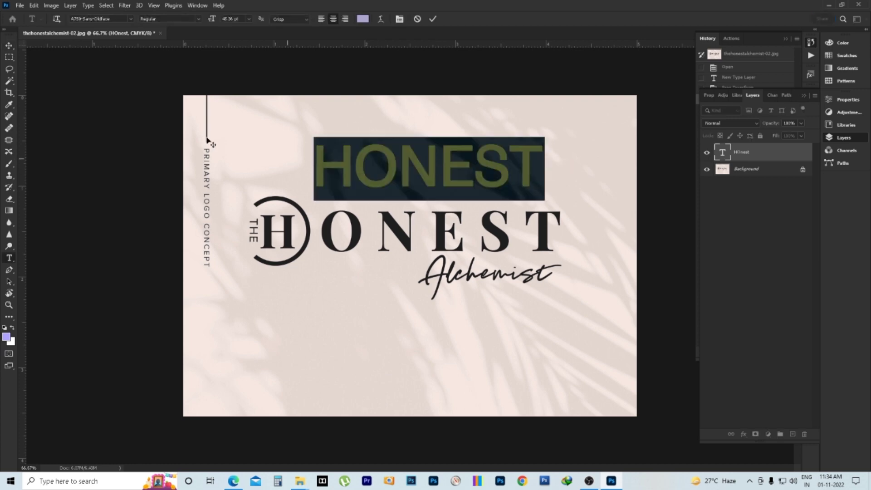
left_click(99, 19)
key("Down")
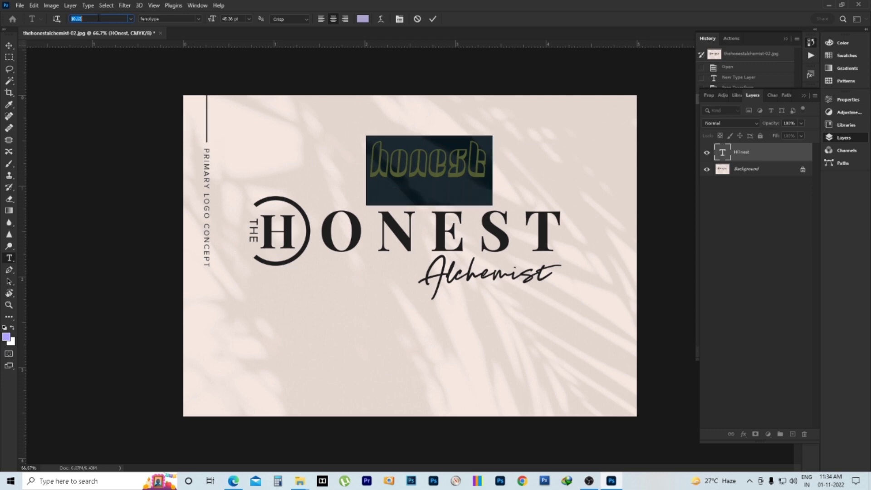
key("Down")
key("Down")
key("Down")
key("Down")
key("Down")
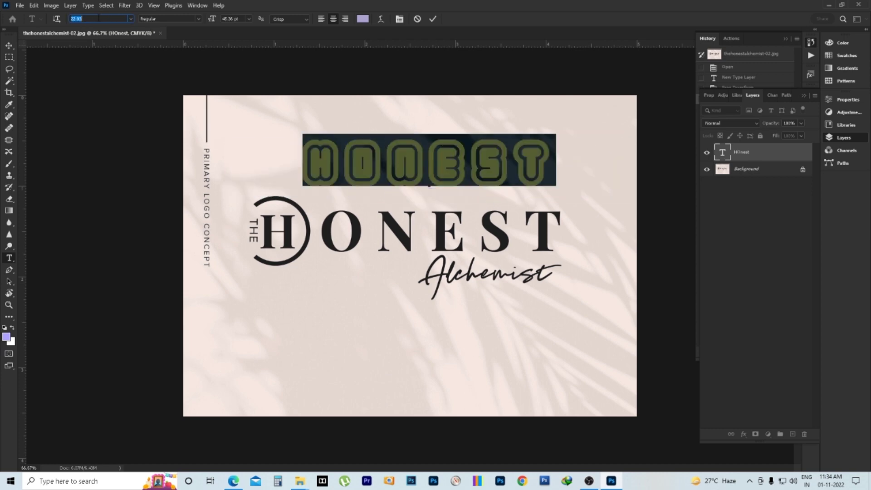
key("Down")
key("Down")
key("Down")
key("Down")
key("Down")
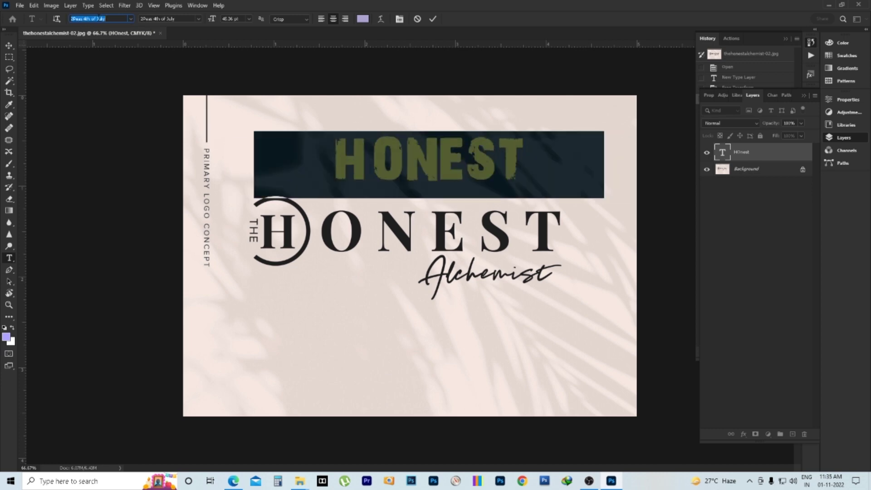
left_click(9, 45)
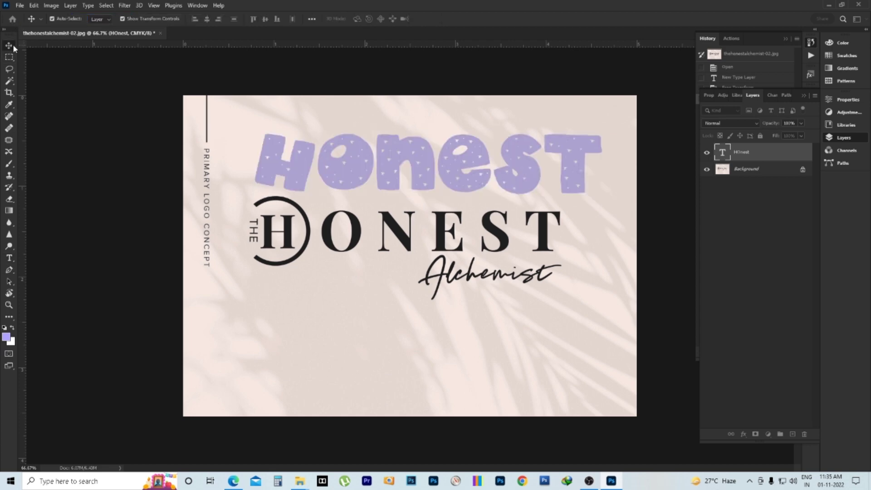
left_click_drag(425, 168, 426, 157)
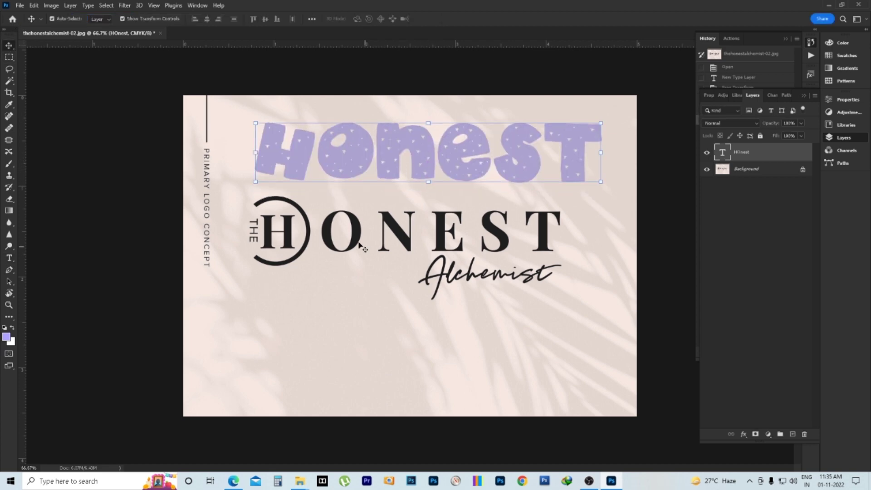
Step: Make a rectangular selection around the logo's ONEST letters, activate the Background layer and hide the HOnest text layer
key("m")
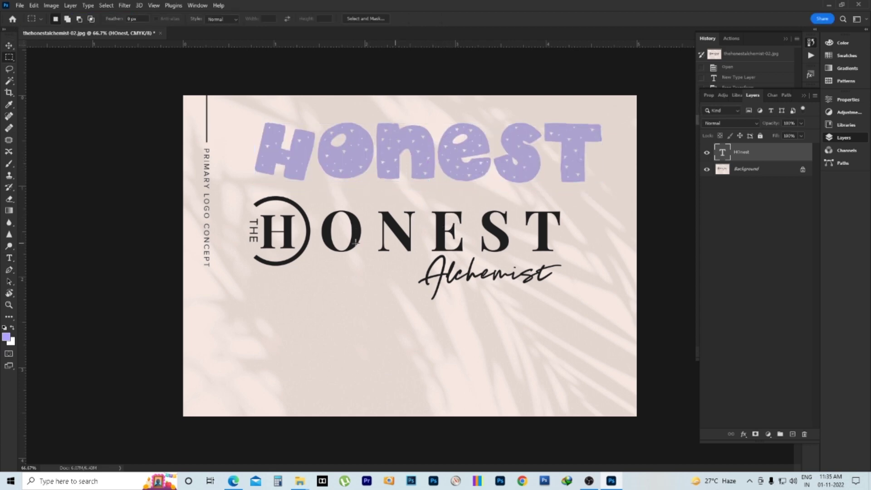
left_click_drag(316, 201, 568, 254)
left_click(764, 170)
left_click(706, 153)
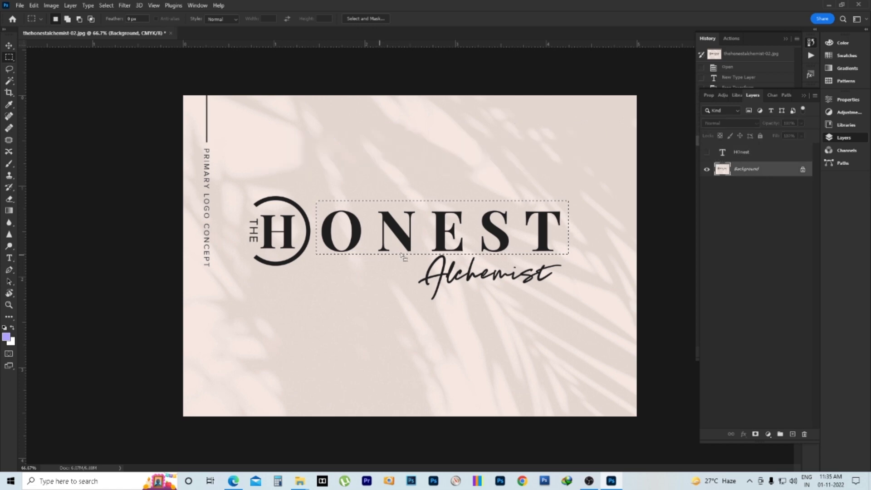
right_click(396, 301)
key("Escape")
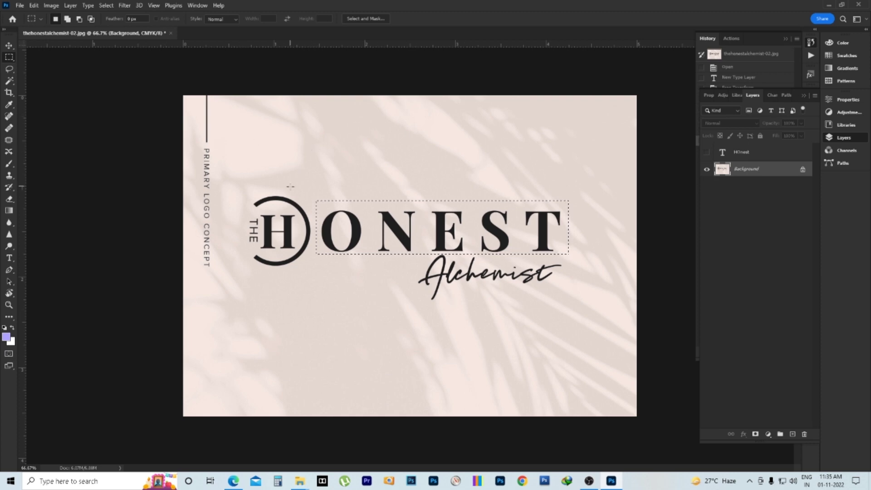
Step: Run Match Font on the selected ONEST letters with the Roman type option and compare the suggested fonts with the logo
left_click(89, 6)
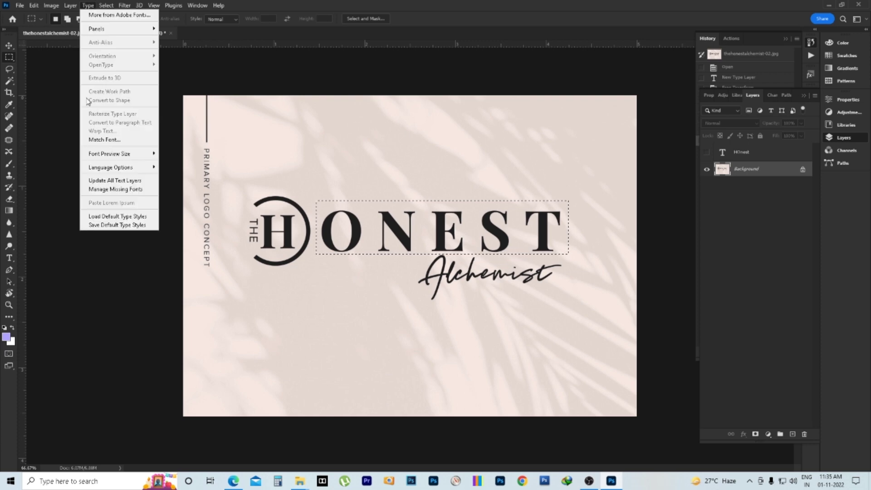
left_click(103, 139)
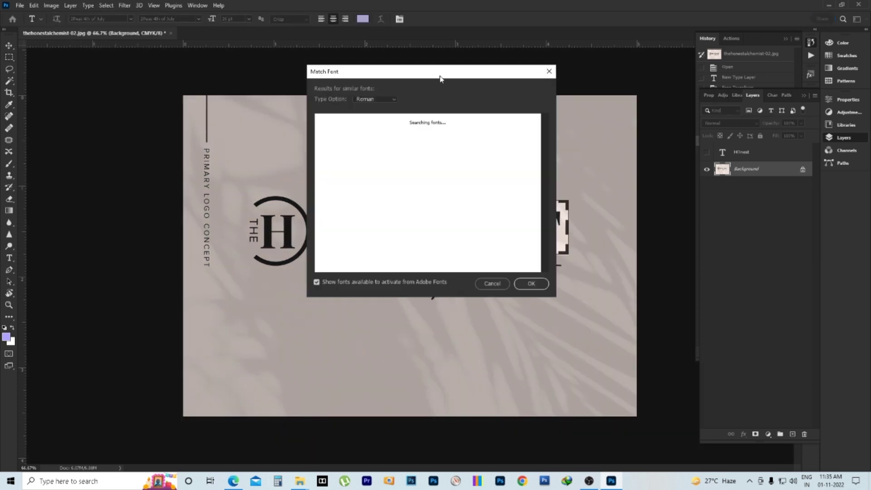
left_click_drag(431, 78, 275, 153)
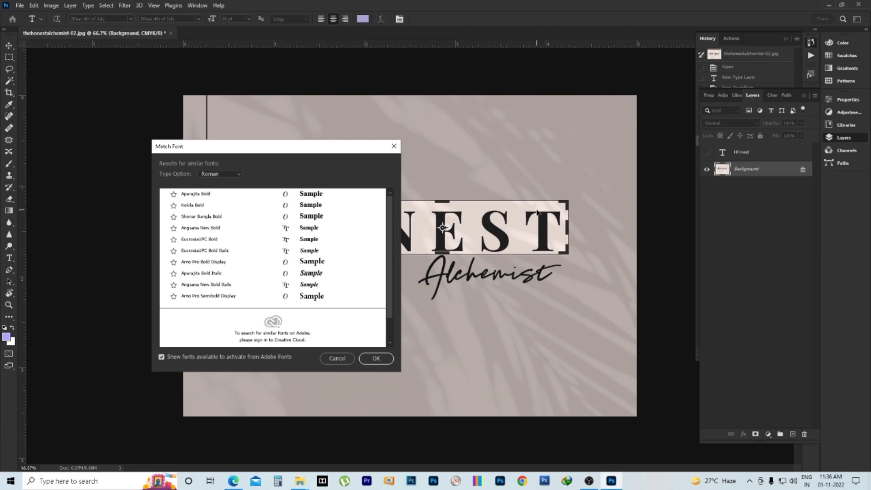
left_click_drag(293, 147, 201, 193)
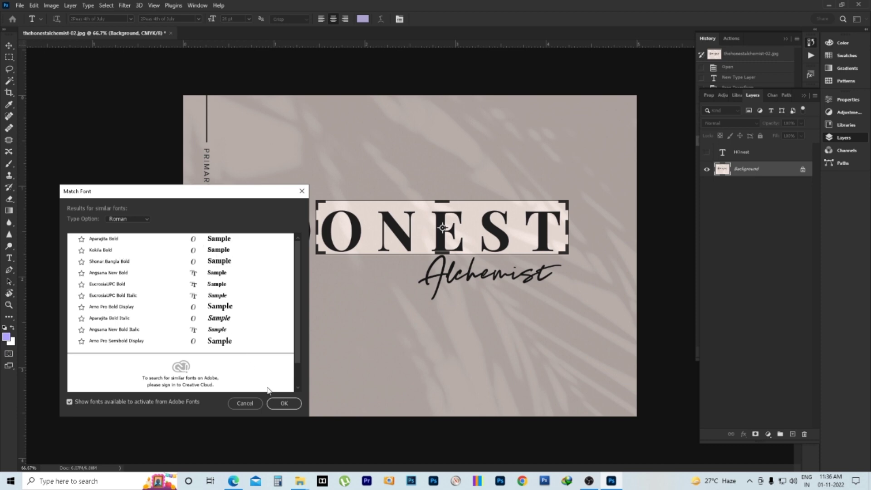
left_click(284, 403)
Step: Change the font of the whole HONEST text to Kokila Bold
key("t")
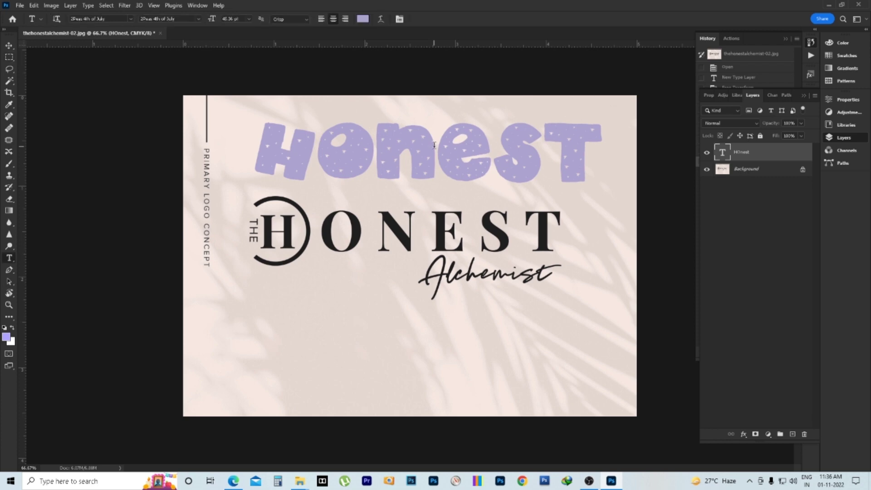
left_click(434, 145)
key("ctrl+a")
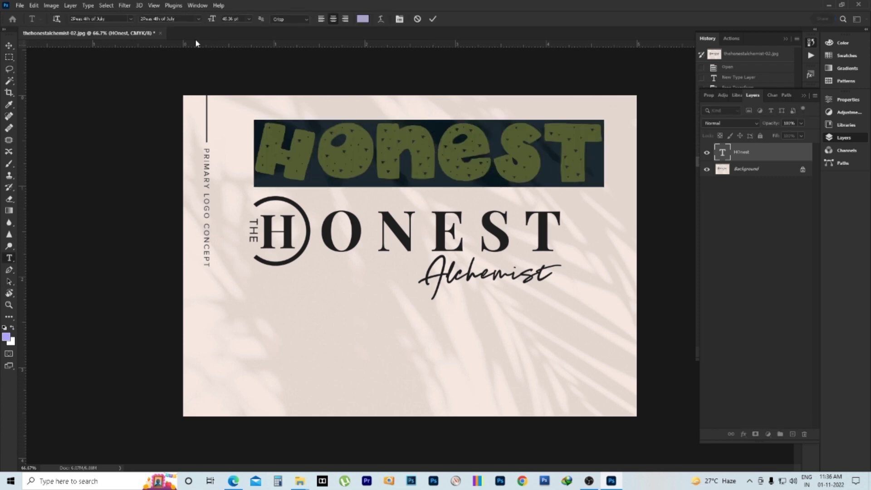
left_click(114, 20)
type("Kokila")
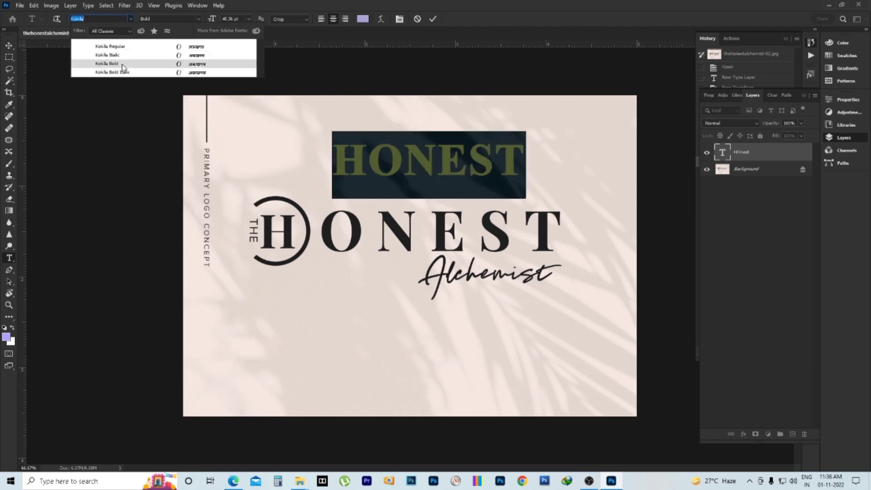
left_click(123, 64)
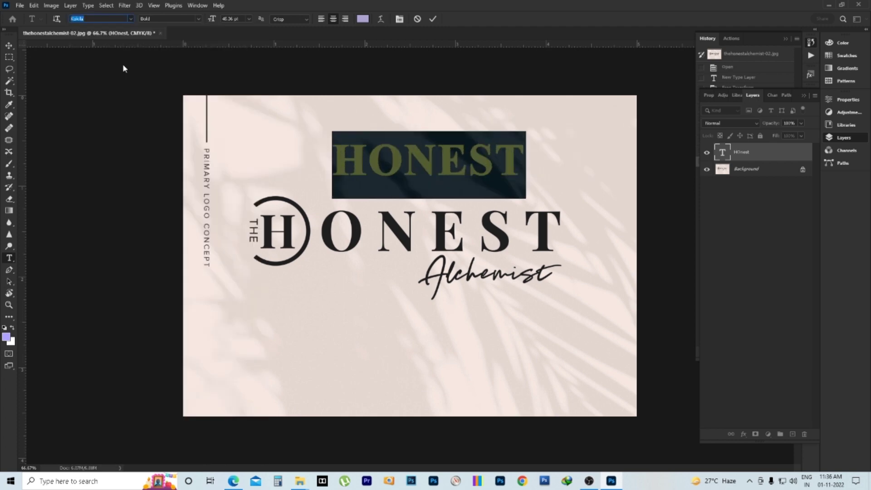
left_click(14, 45)
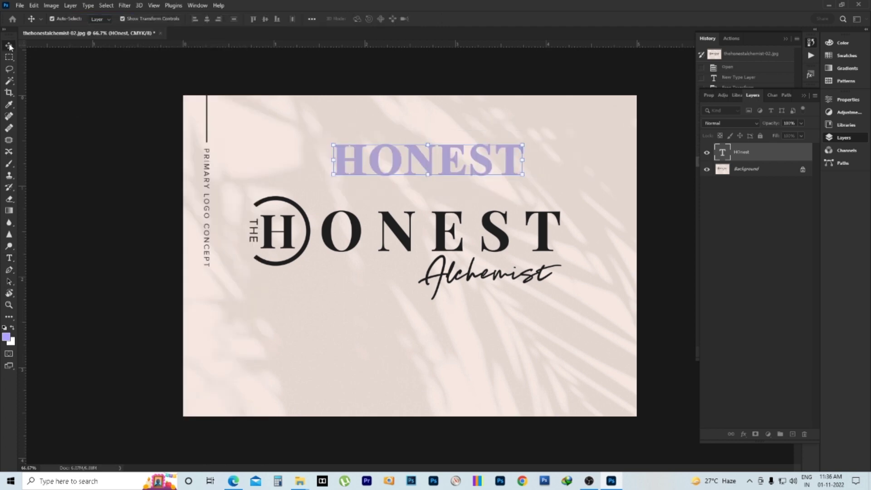
Step: Enlarge the HONEST text with Free Transform and place it over the logo's lettering
key("ctrl+t")
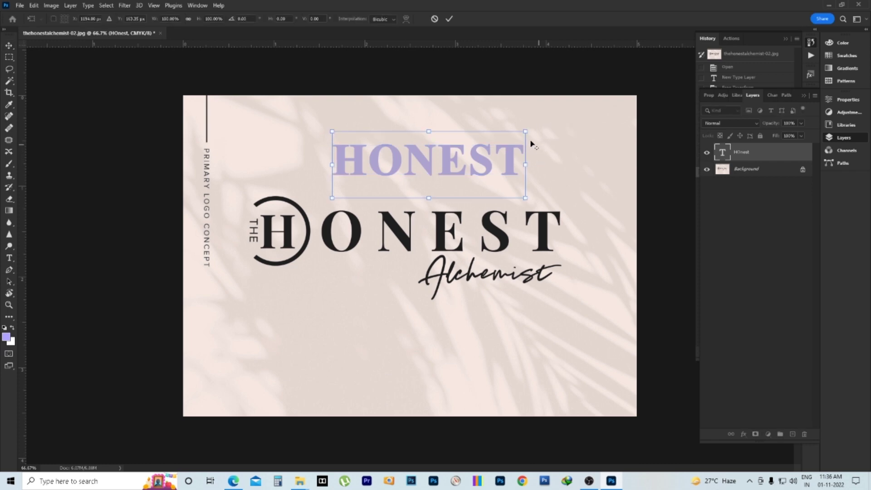
mouse_move(525, 130)
left_mouse_down()
mouse_move(535, 129)
mouse_move(509, 130)
left_mouse_up()
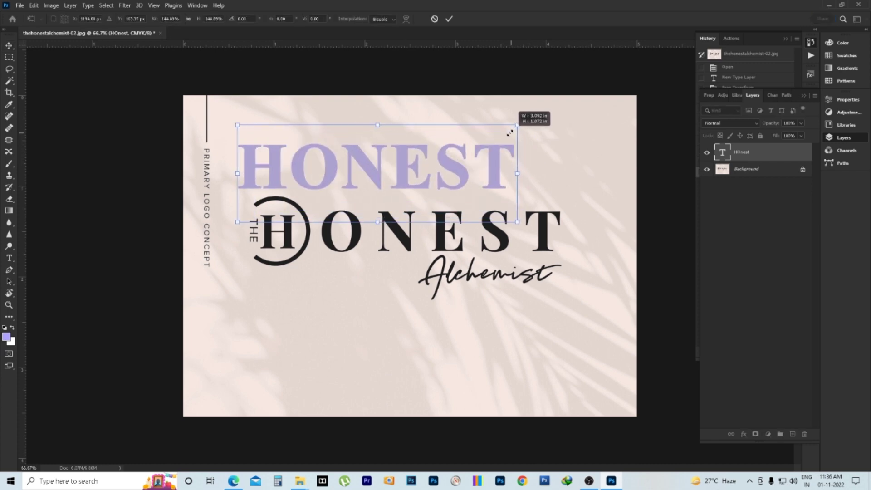
left_click_drag(437, 163, 539, 232)
key("Return")
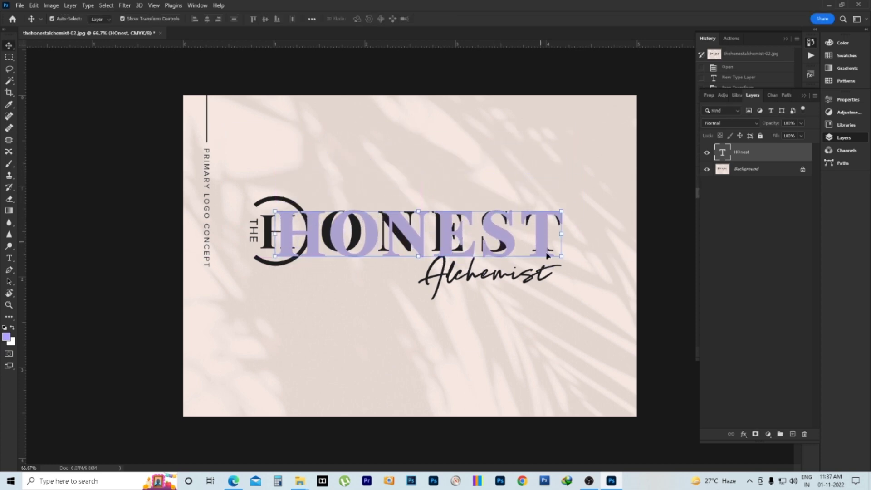
Step: Scale the overlaid HONEST text down to the logo's letter height and align its T with the logo's T
left_click_drag(275, 256, 286, 257)
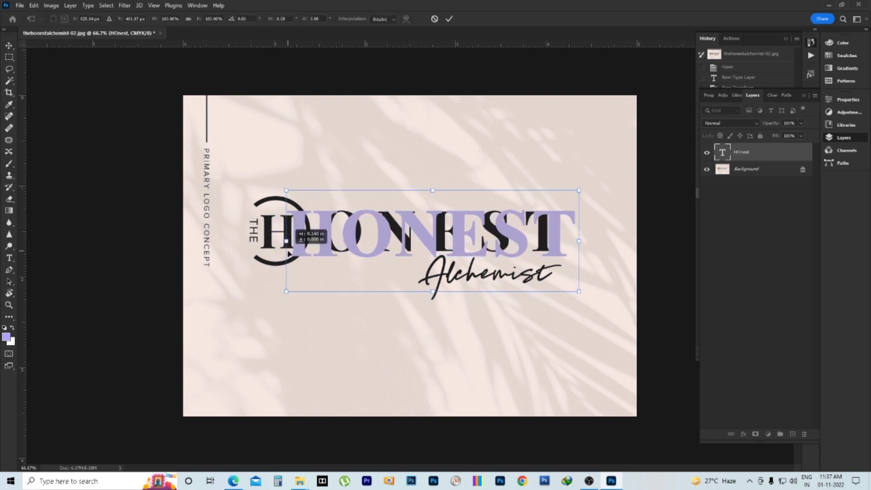
left_click_drag(578, 290, 546, 279)
left_click_drag(501, 236, 517, 236)
key("Return")
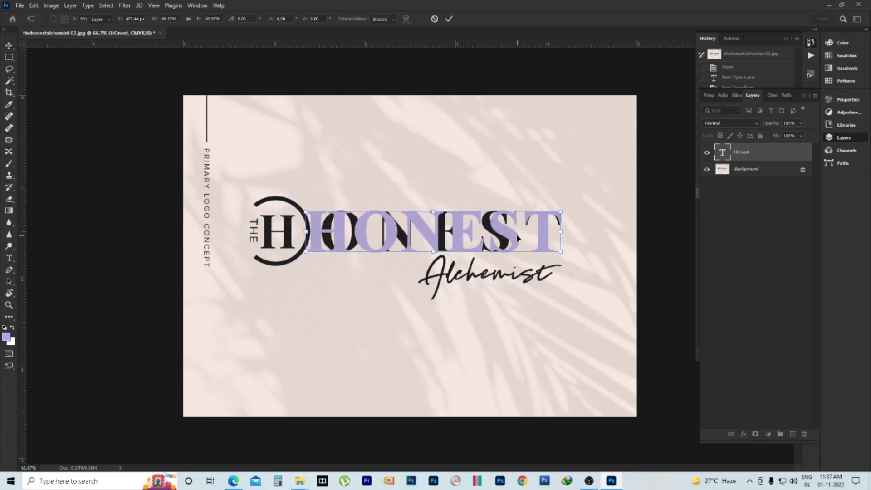
Step: Widen the tracking of the overlaid HONEST text to match the spacing of the logo's letters
double_click(510, 233)
key("Escape")
key("v")
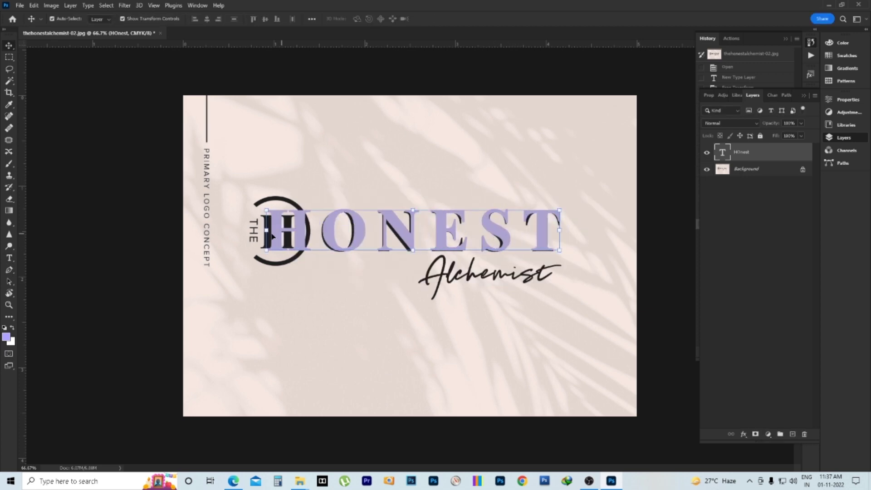
Step: Move the purple HONEST text off the logo lettering and place it in the empty area directly above the logo
key("shift+Right")
key("shift+Right")
key("shift+Right")
key("shift+Right")
key("shift+Right")
key("shift+Right")
key("shift+Right")
key("shift+Right")
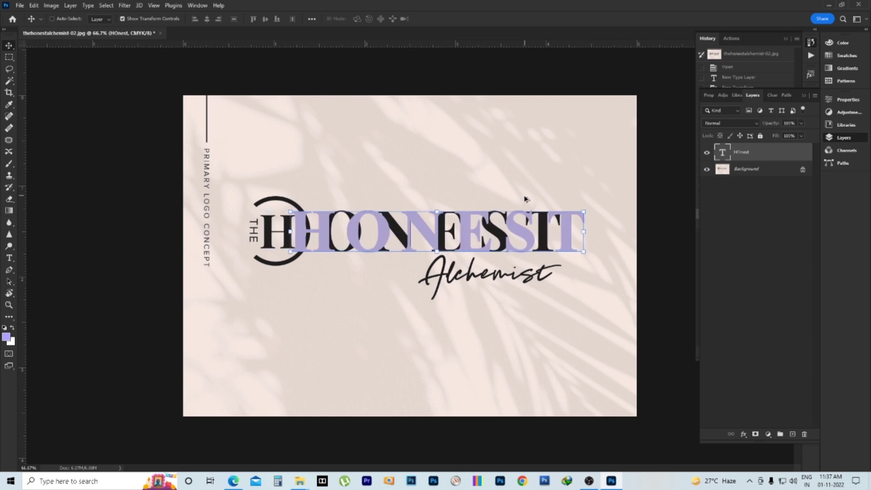
left_click_drag(518, 234, 512, 148)
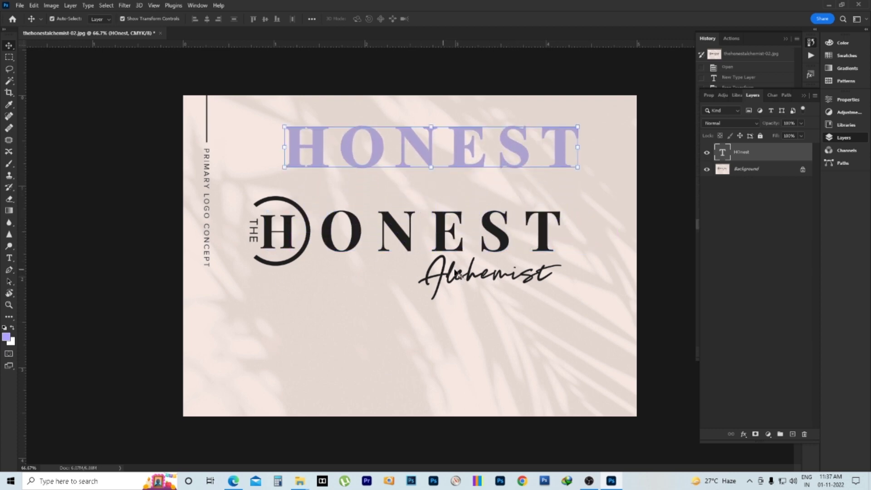
Step: Run Match Font on a rectangular selection around the Background layer's Alchemist script lettering, then close the results and clear the selection
right_click(479, 280)
left_click(494, 284)
key("m")
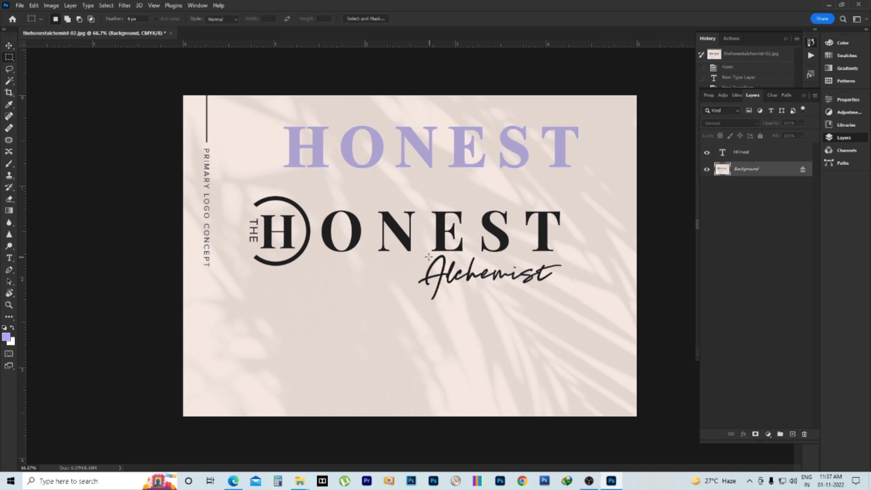
left_click_drag(413, 252, 574, 304)
left_click(87, 5)
left_click(115, 140)
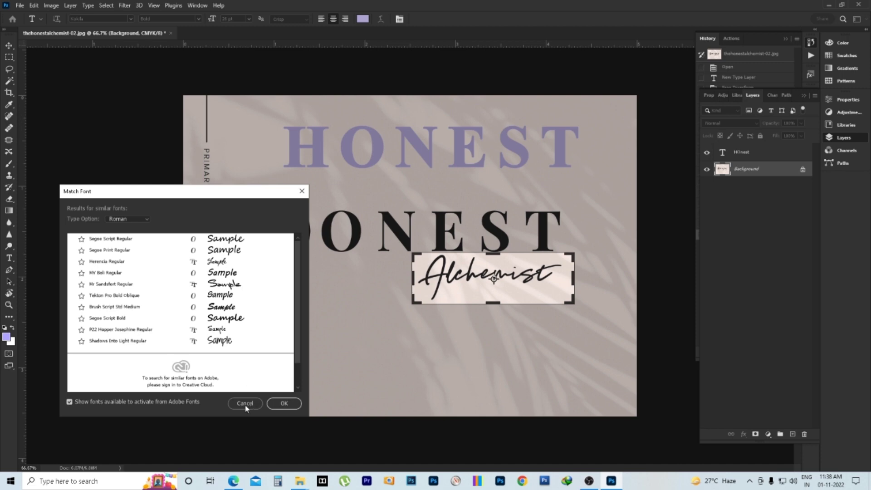
left_click(281, 402)
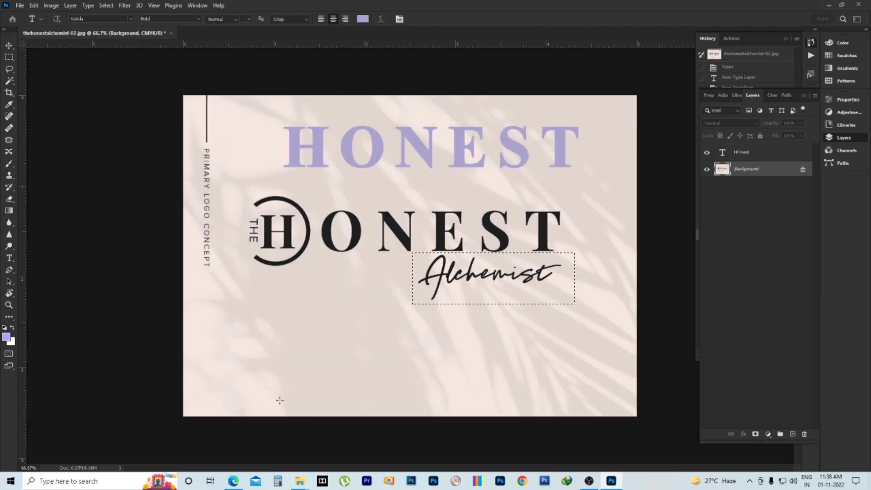
left_click(435, 225)
key("v")
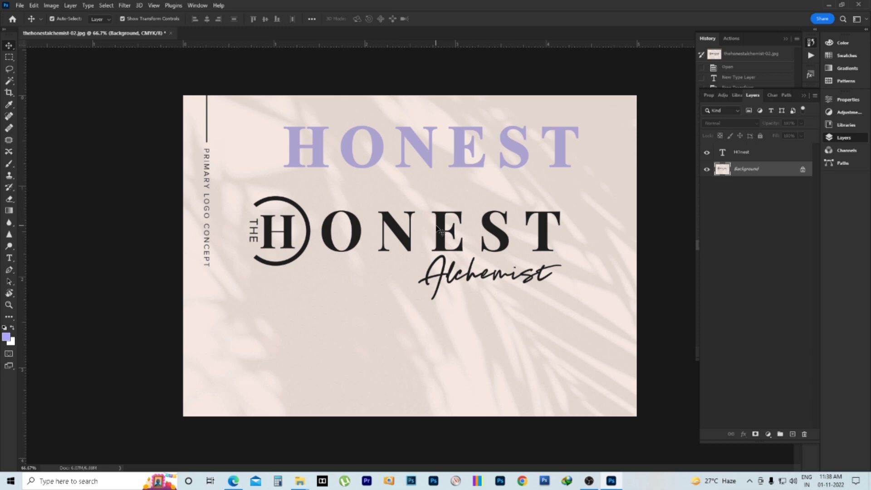